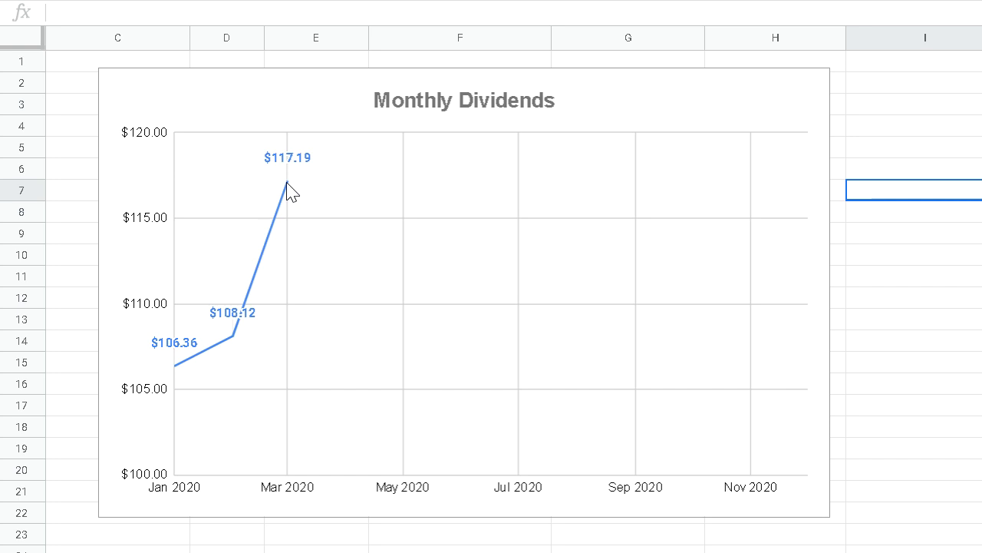
Examine the January, February and March 2020 points on the Portfolio Value chart below the Monthly Dividends chart
scroll(378, 199, "down", 5)
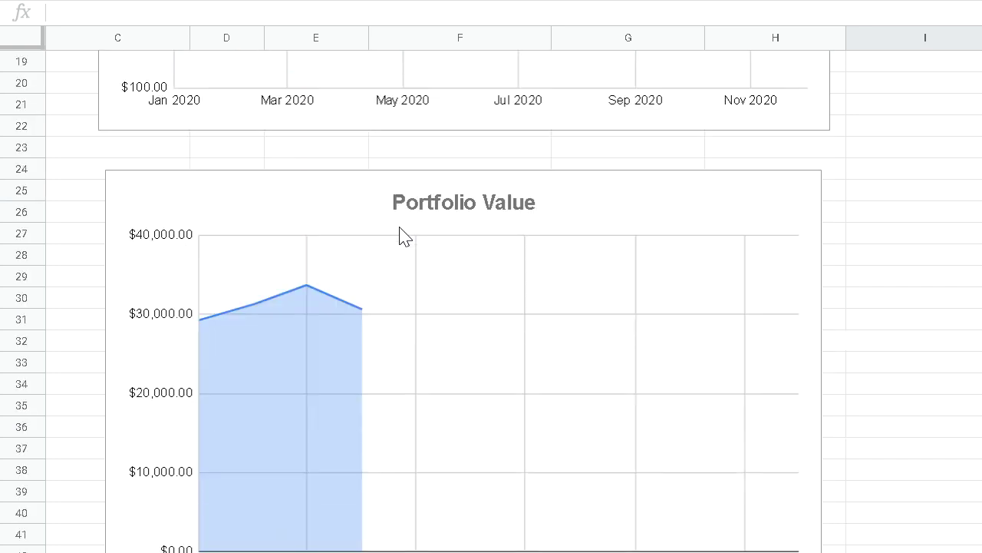
scroll(404, 236, "down", 1)
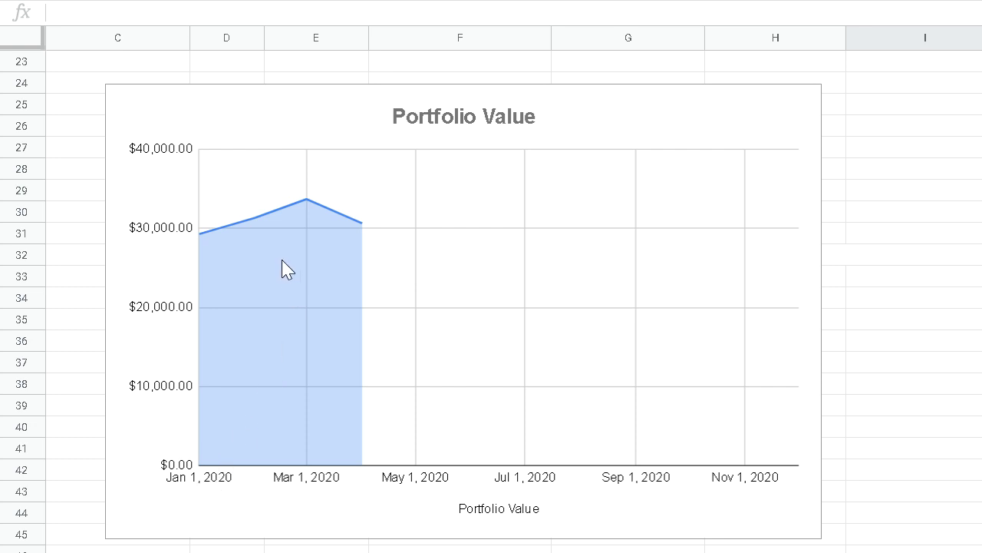
left_click(201, 235)
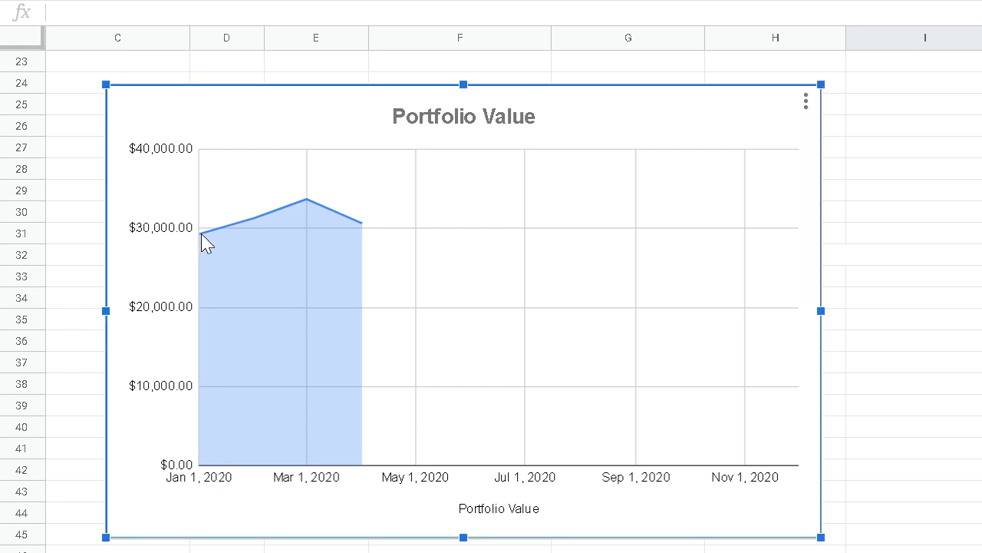
mouse_move(202, 235)
mouse_move(254, 221)
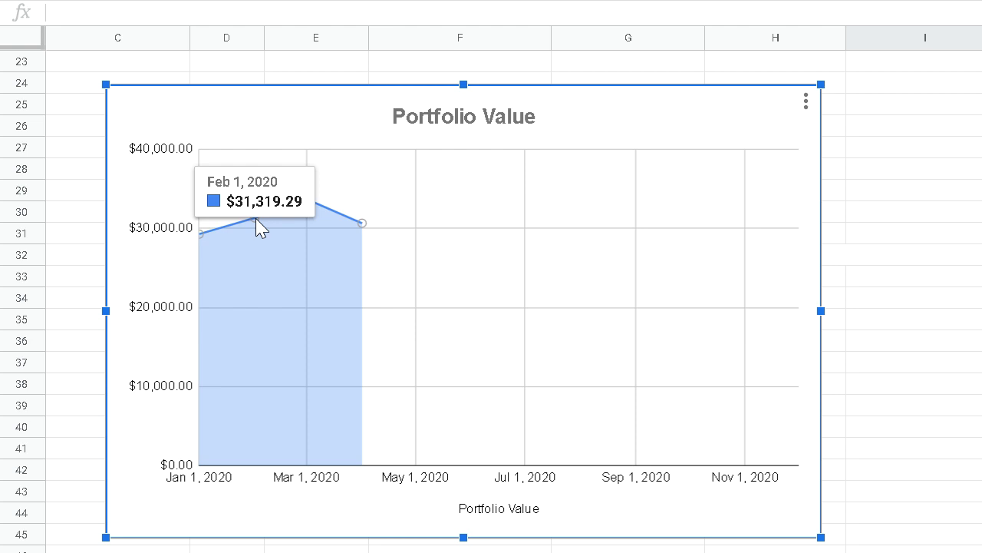
mouse_move(307, 197)
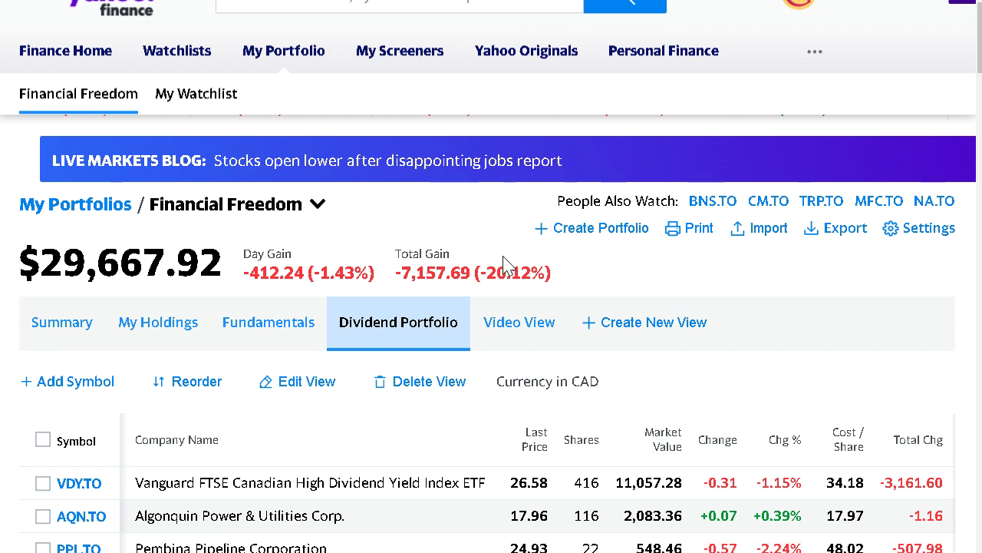
Switch to the Financial Freedom portfolio on Yahoo Finance and highlight its total gain figure
left_click_drag(479, 274, 546, 284)
left_click(558, 293)
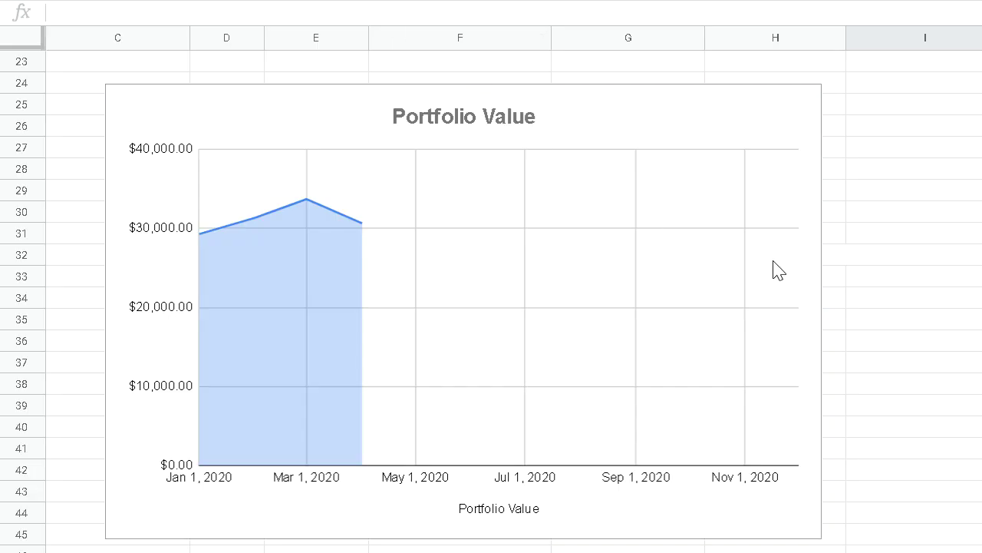
Review the March and April 2020 amounts in the Growth of 12 Month Projected Income table
scroll(779, 272, "down", 6)
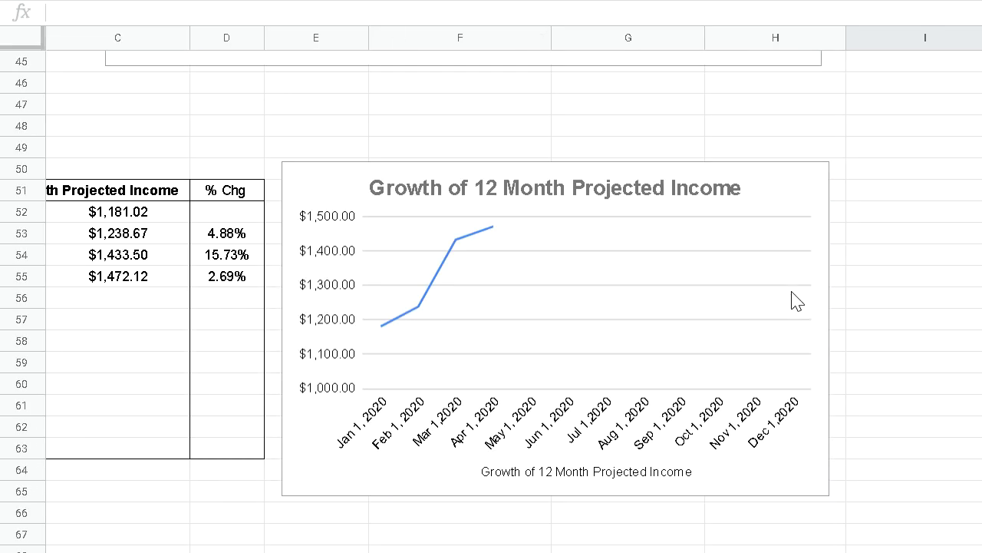
scroll(798, 301, "left", 2)
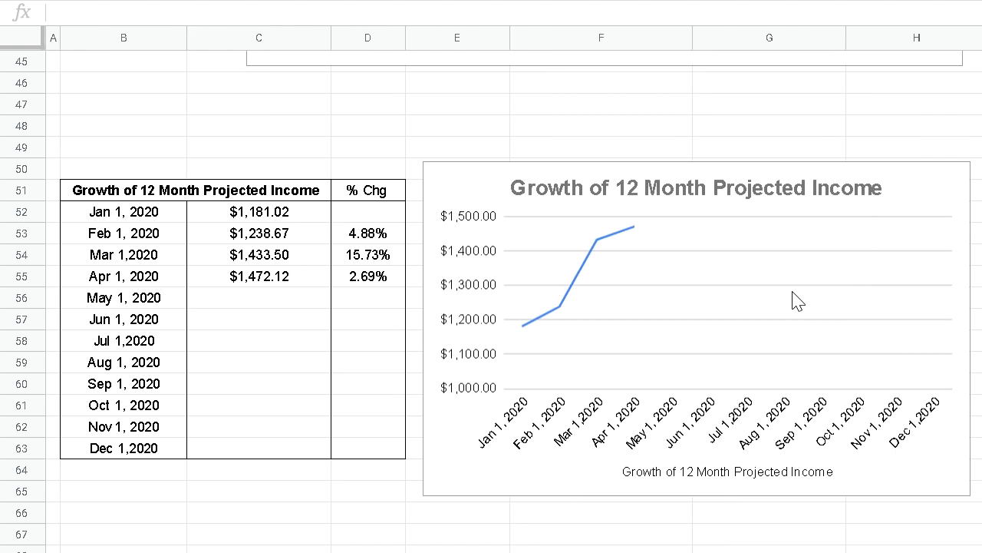
scroll(729, 284, "down", 1)
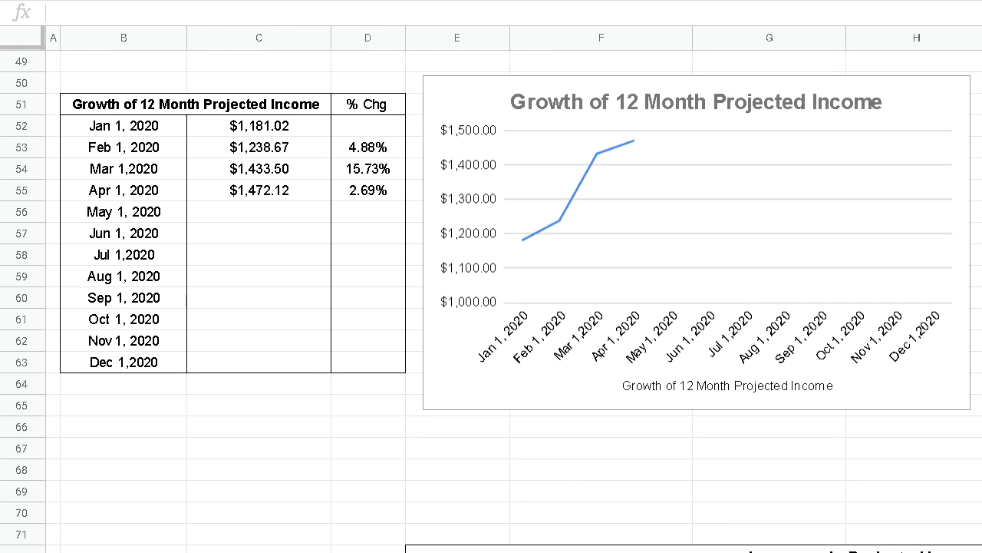
scroll(978, 84, "up", 1)
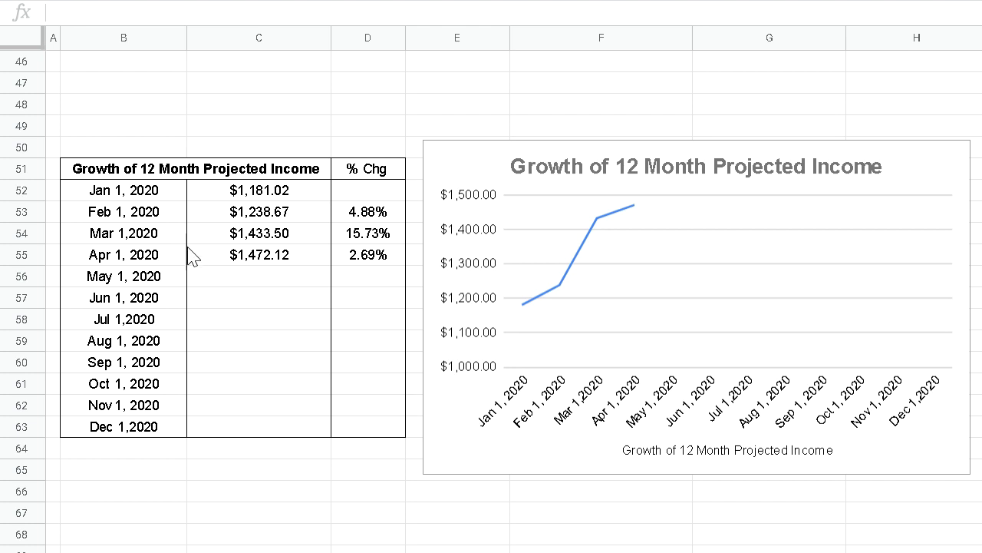
left_click(301, 237)
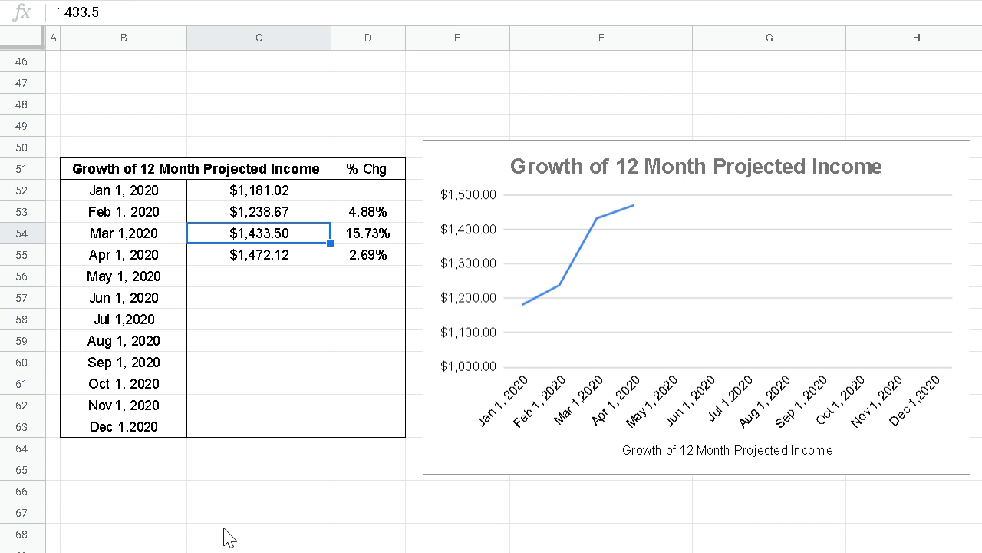
key("Down")
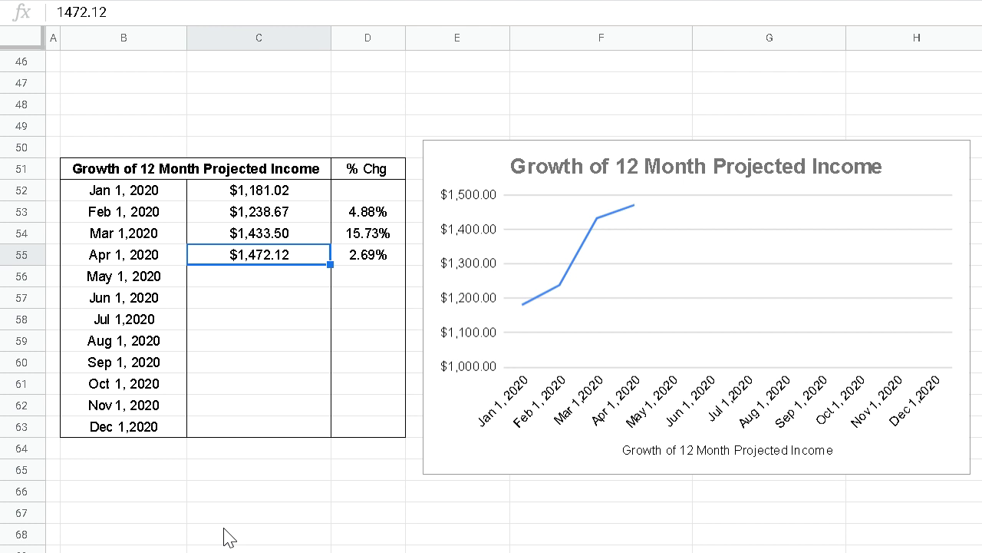
Compare the February, March and April 2020 entries in the % Chg column of the projected income table
key("Right")
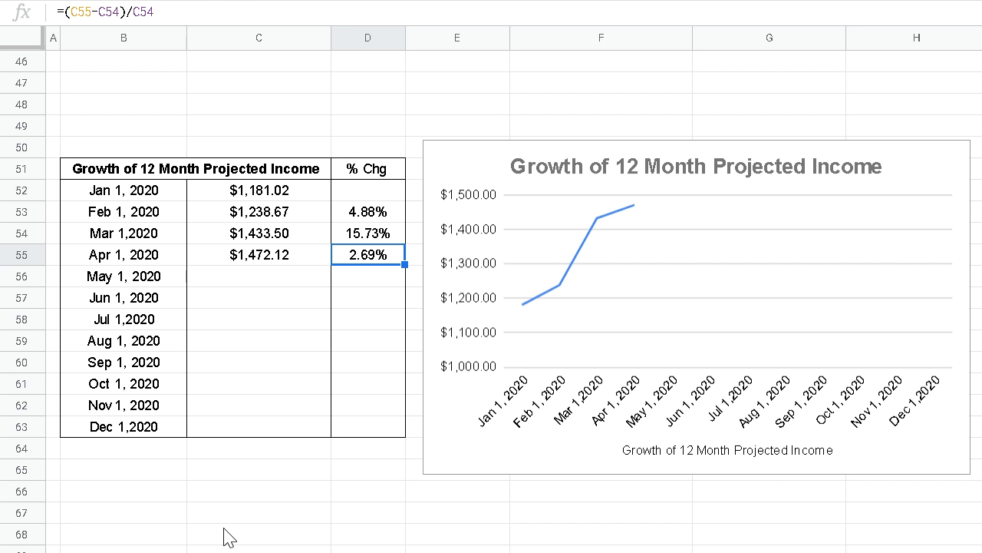
key("Up")
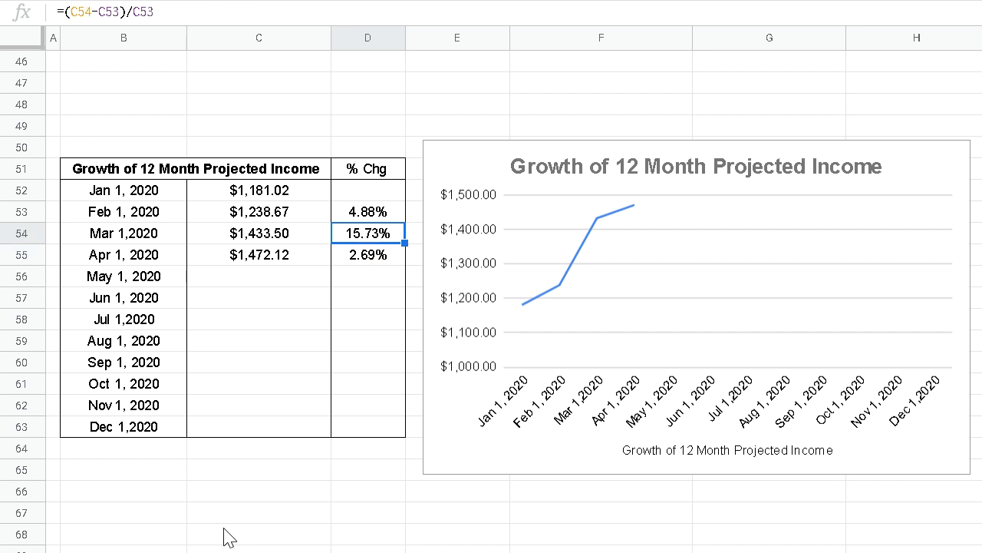
key("Up")
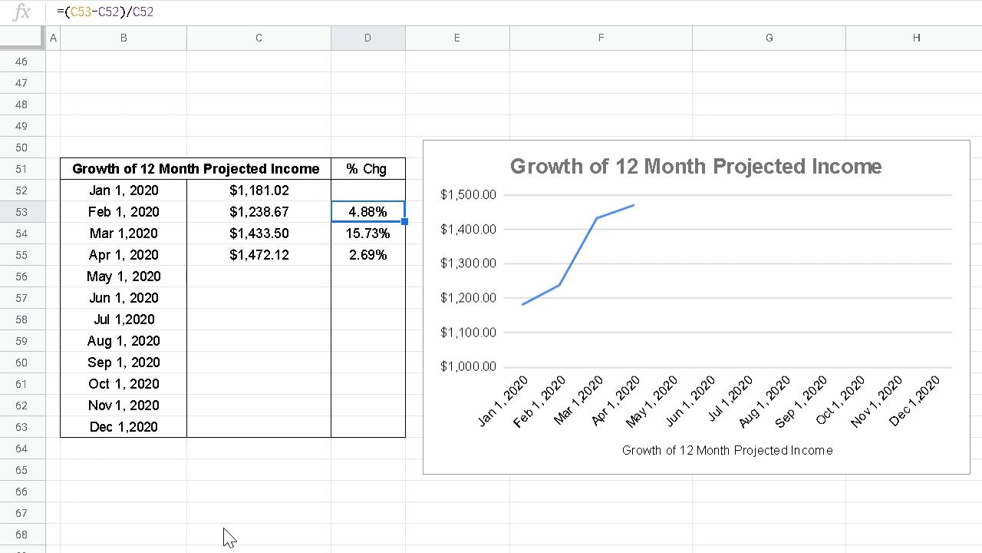
key("Down")
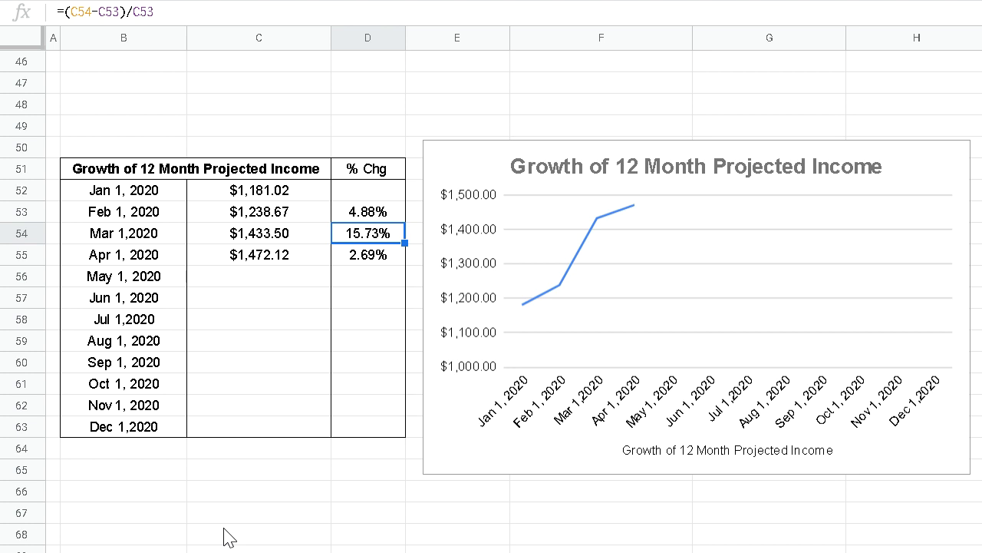
key("Down")
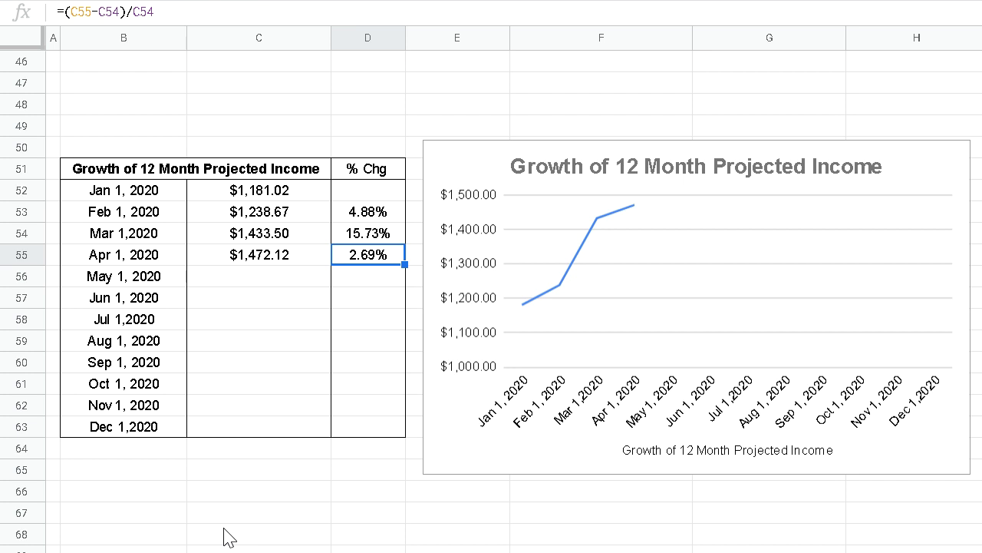
key("Up")
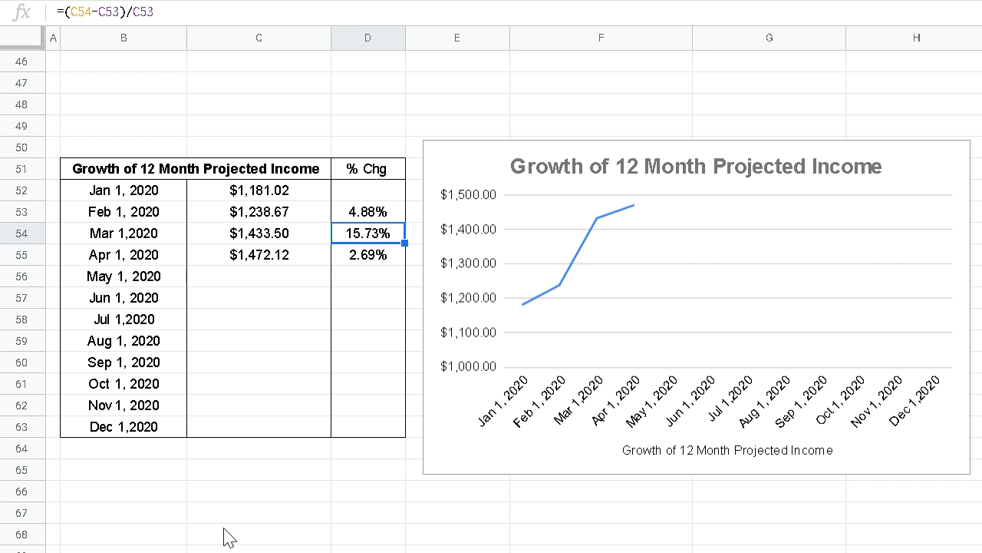
key("Down")
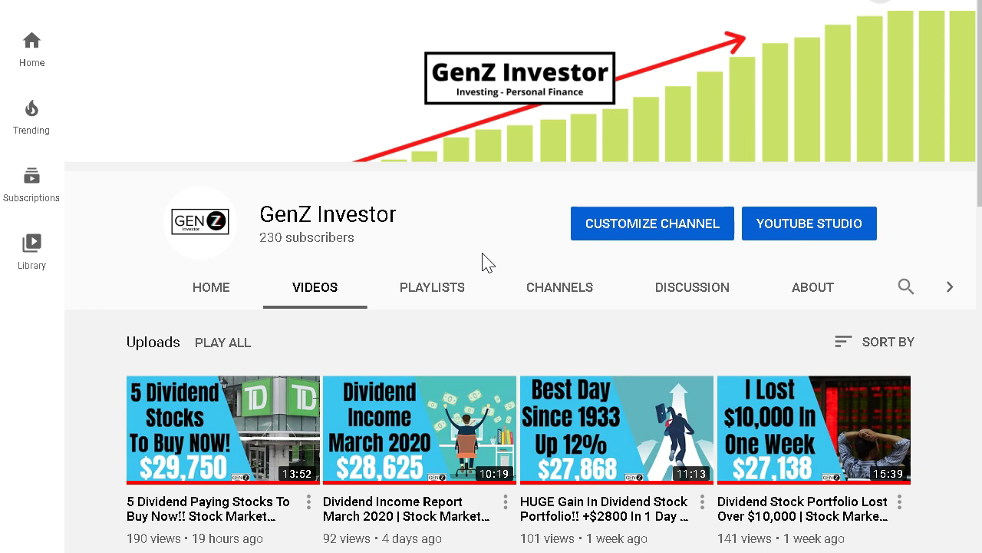
Switch to the GenZ Investor YouTube channel and look through its uploaded videos, returning to the newest ones
scroll(489, 263, "down", 2)
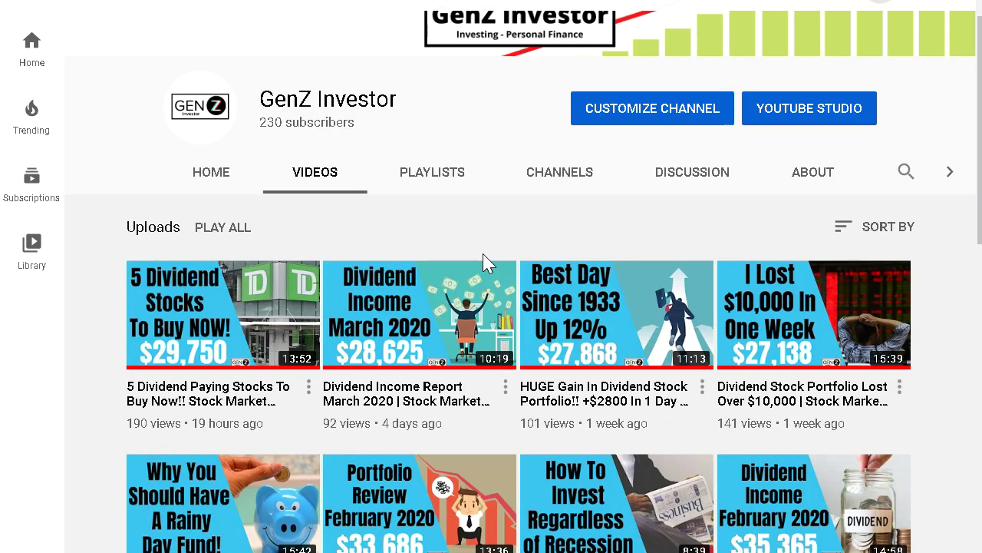
scroll(486, 262, "down", 2)
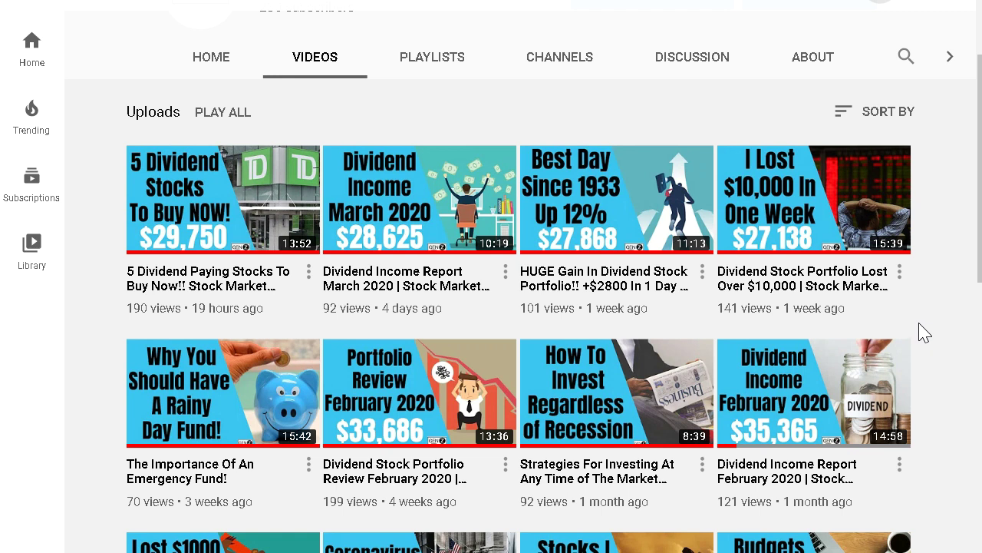
scroll(925, 331, "down", 2)
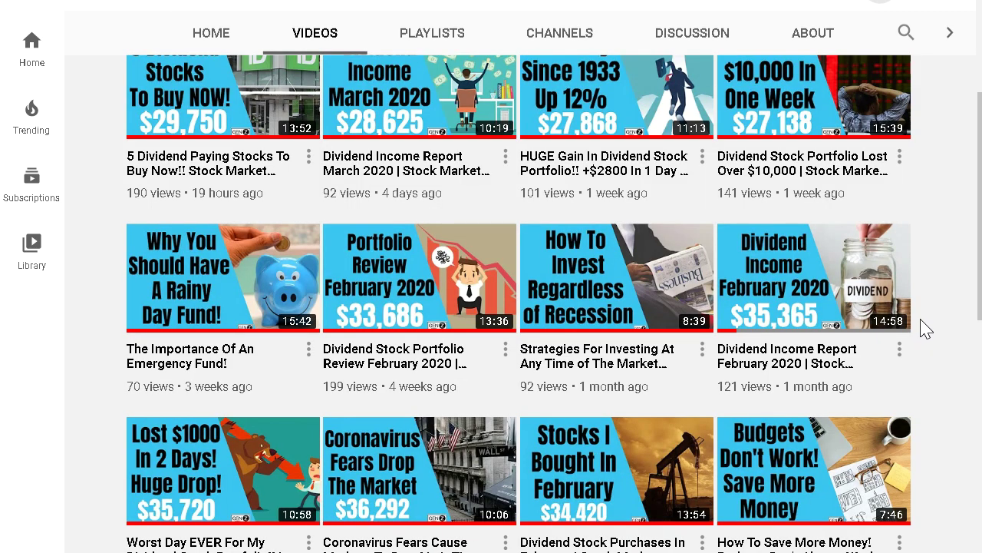
scroll(925, 329, "down", 2)
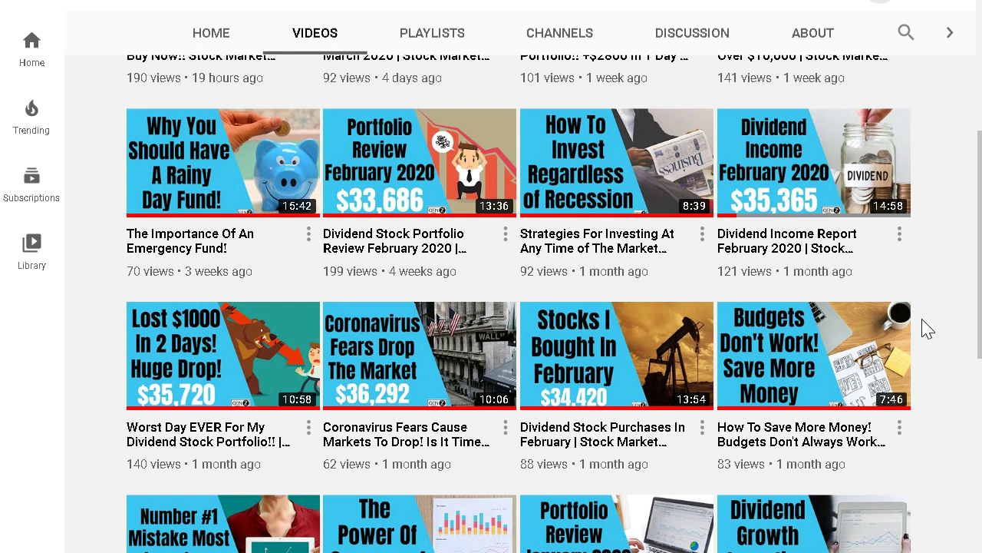
scroll(928, 328, "down", 2)
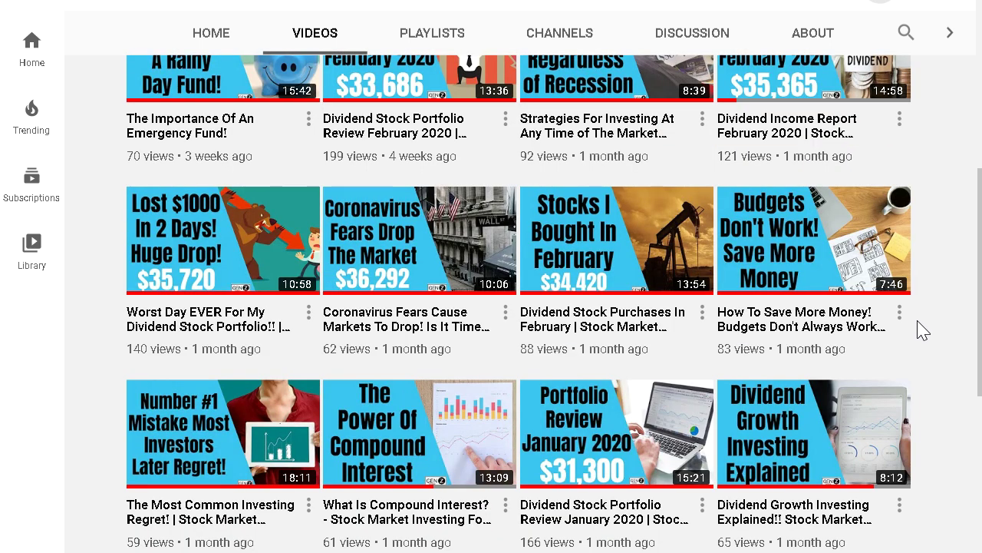
scroll(923, 330, "up", 4)
scroll(935, 333, "up", 4)
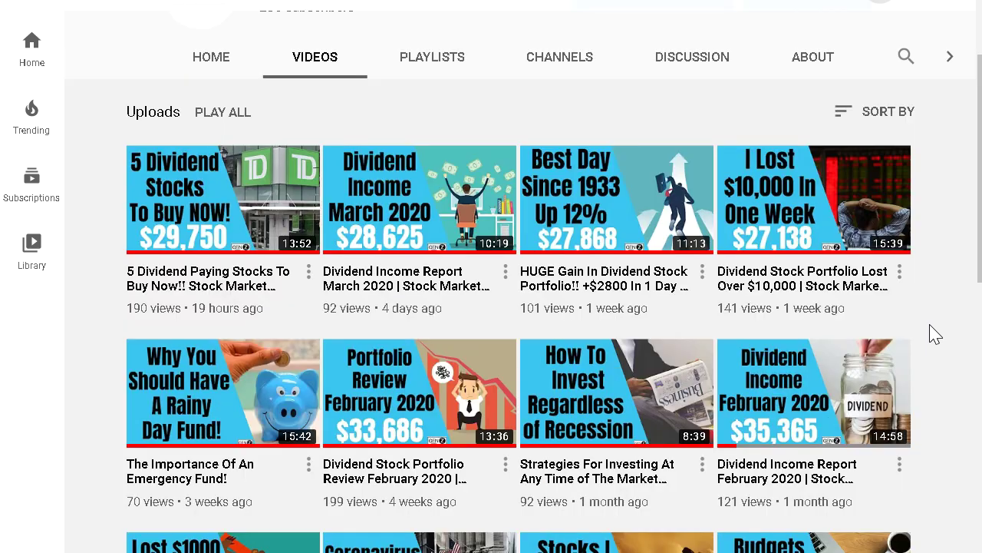
scroll(932, 334, "up", 2)
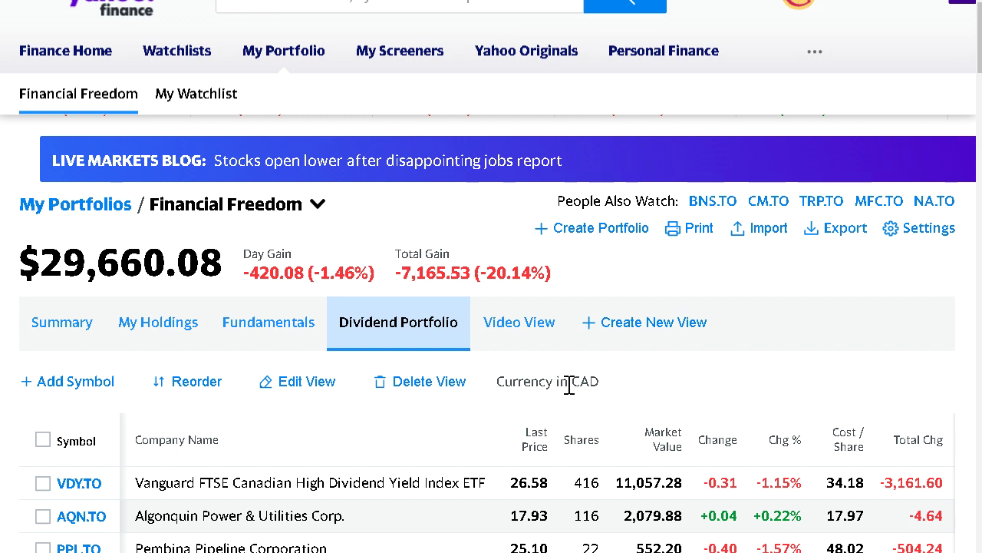
Switch to the Yahoo Finance portfolio, open the ZLB.TO quote and review its price chart and summary statistics
scroll(564, 388, "down", 2)
scroll(471, 368, "down", 2)
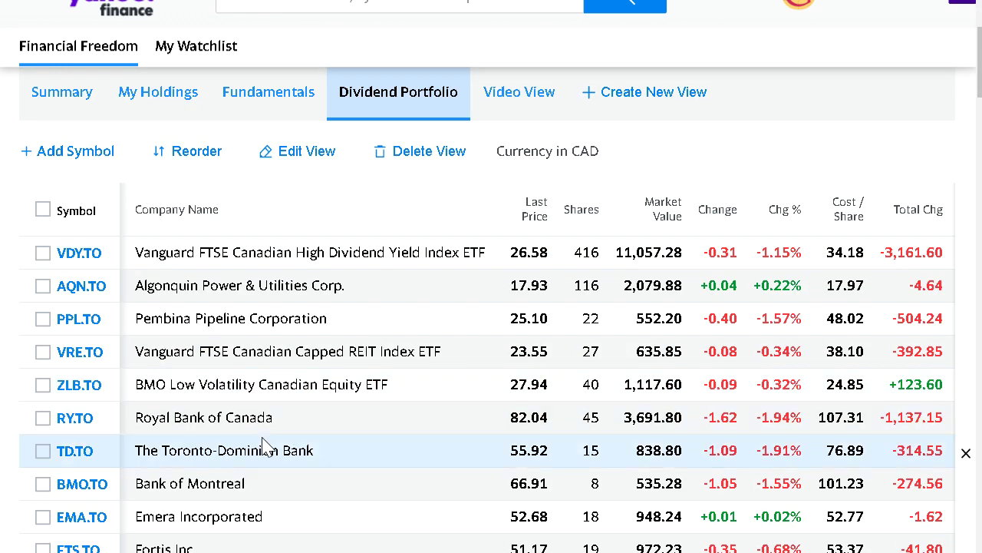
left_click(80, 385)
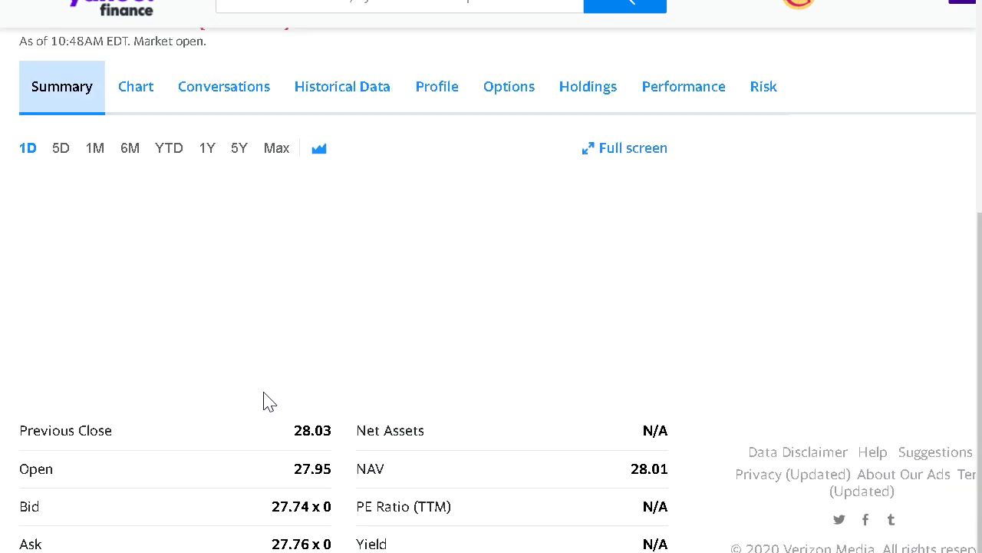
scroll(606, 364, "up", 4)
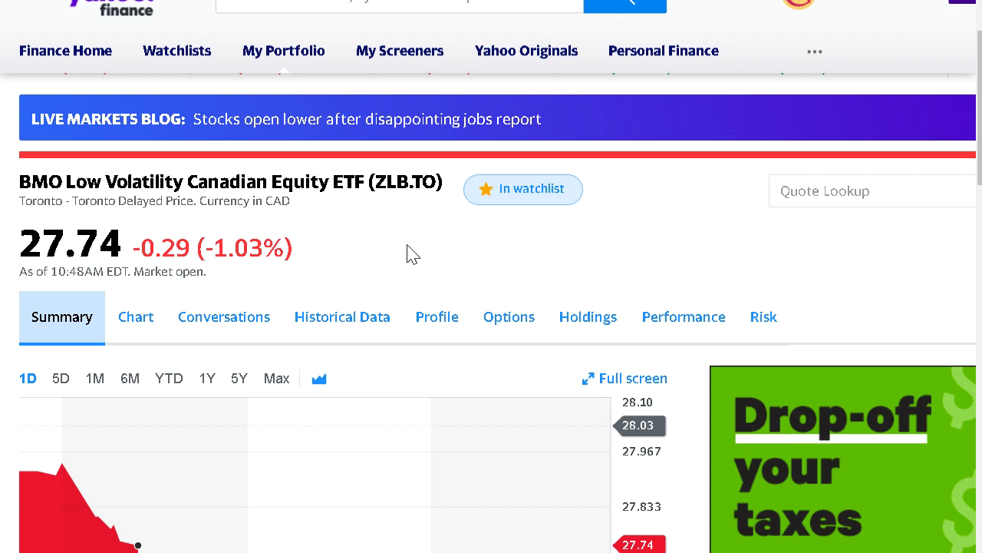
scroll(412, 255, "down", 2)
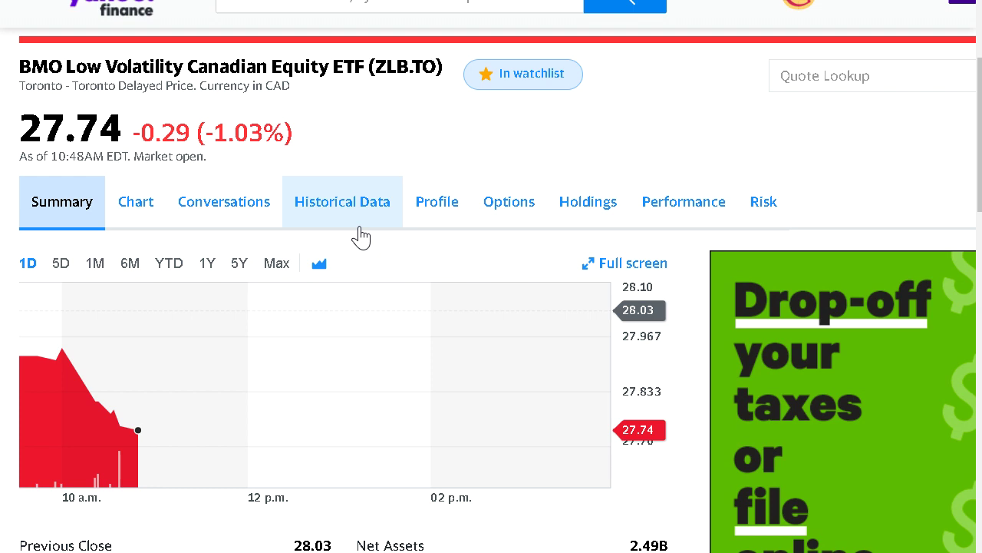
scroll(361, 237, "down", 3)
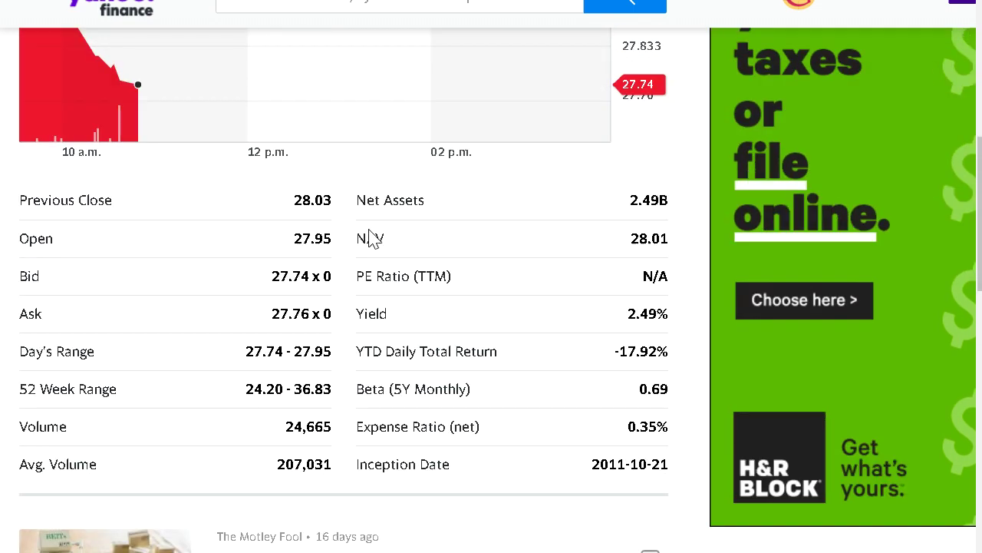